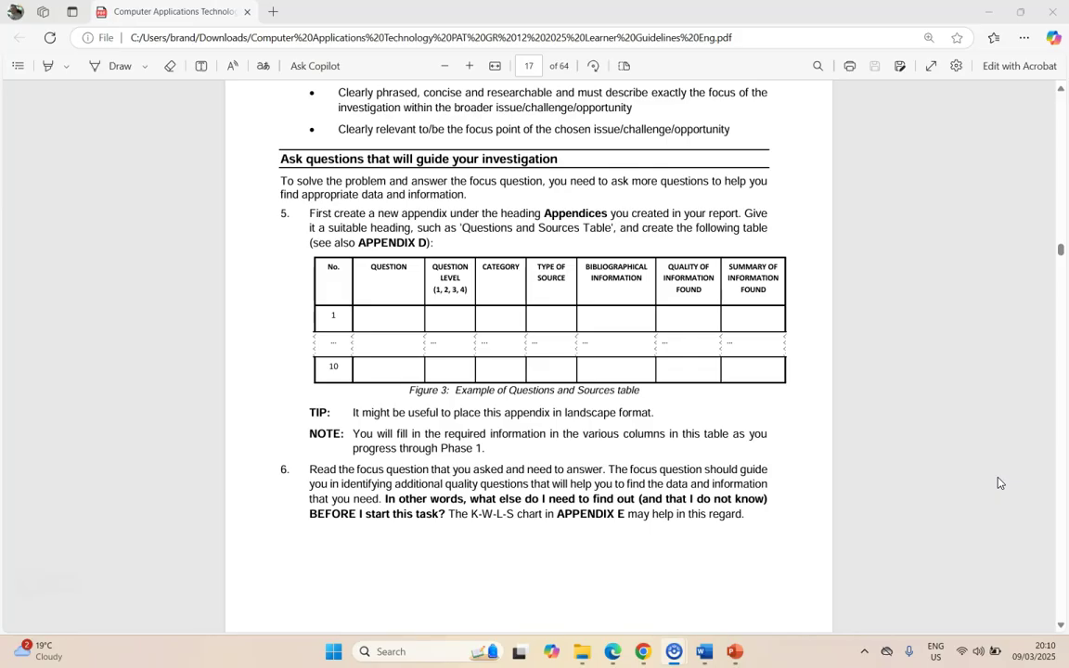
# Examine the guidelines' question levels and the category examples for the Questions and Sources table.
pyautogui.scroll(-5, 692, 401)
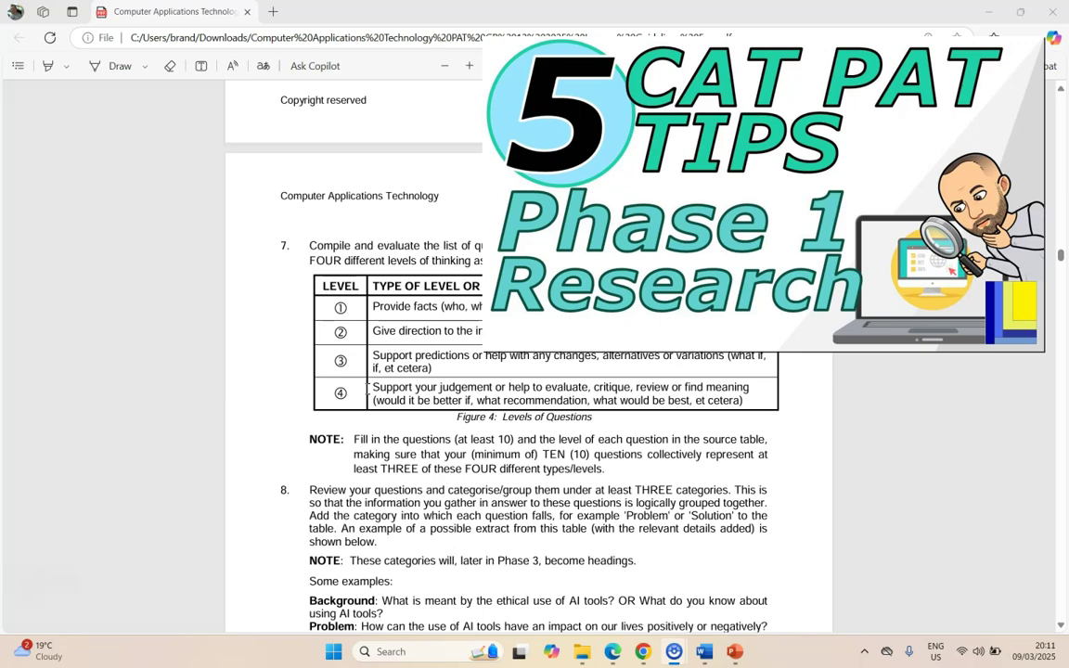
pyautogui.scroll(-3, 376, 352)
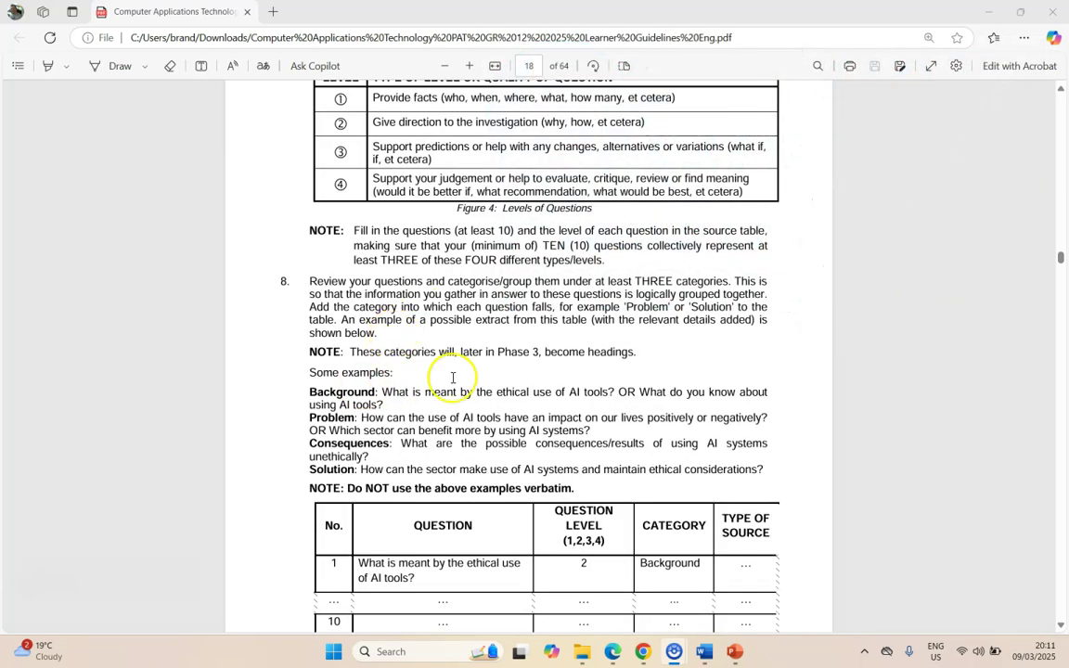
pyautogui.scroll(-1, 351, 336)
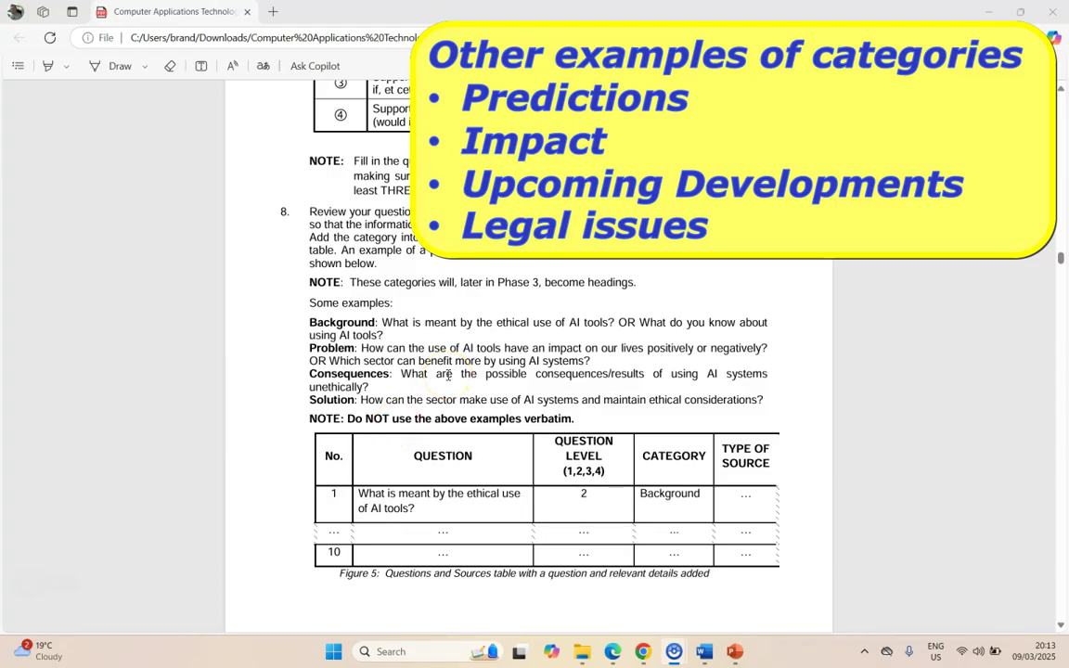
# Switch to the Phase 1 Report in Word and enter "What are the different types of AI used in the medical sector?" as question 1.
pyautogui.click(705, 651)
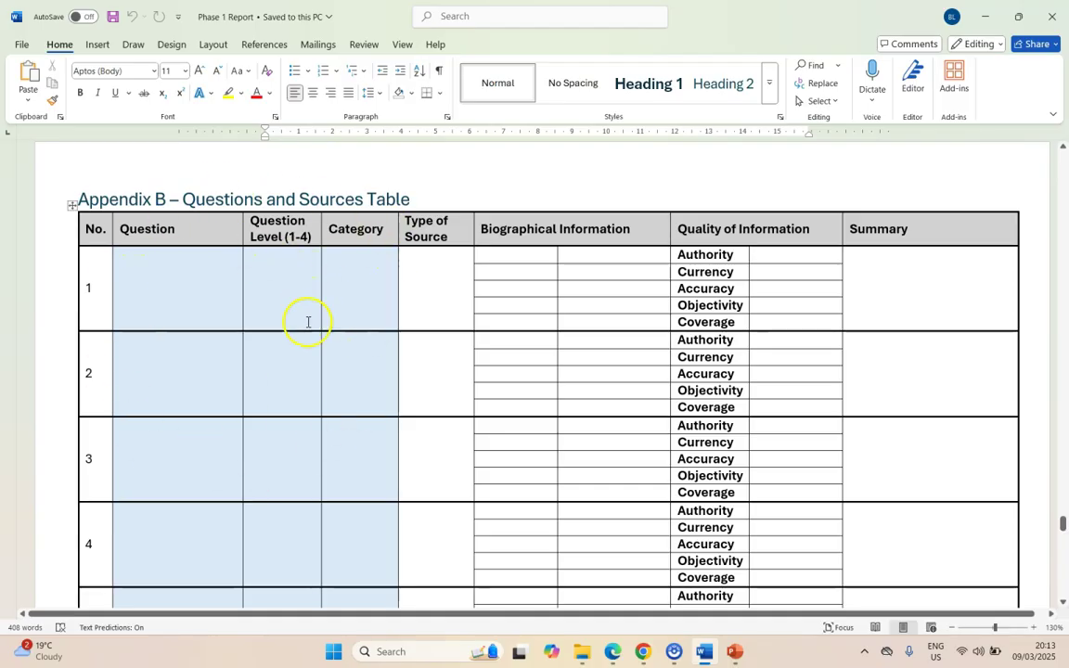
pyautogui.click(755, 454)
pyautogui.write('What are the different types of AI used in the medical sector?')
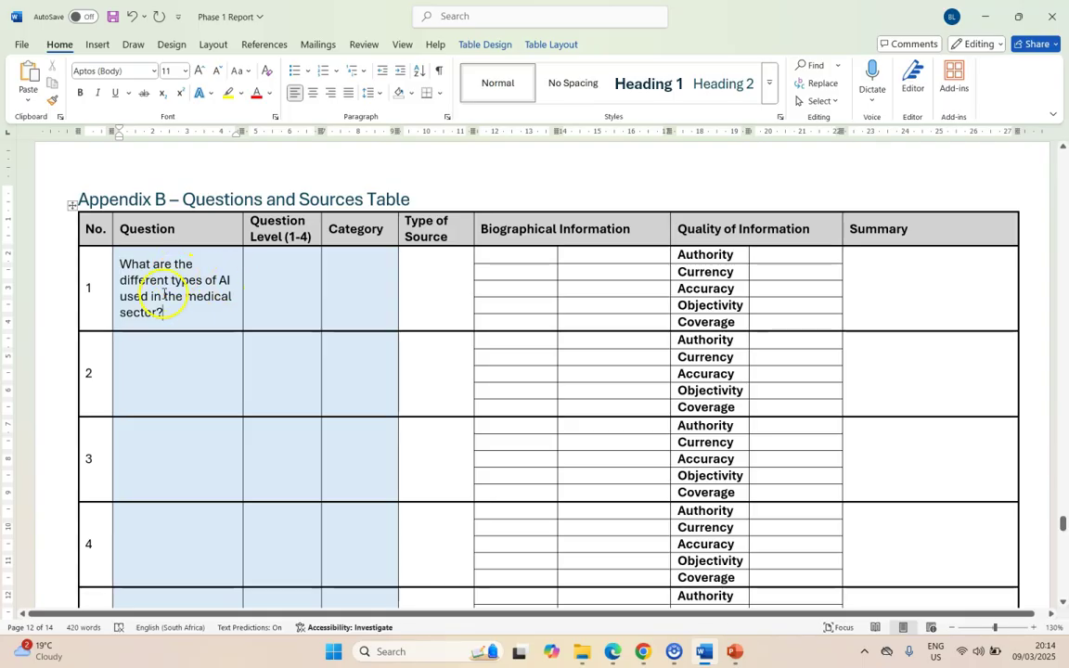
# Fill in question 1's level as 1 and its category as "Background" in the Questions and Sources table.
pyautogui.click(191, 336)
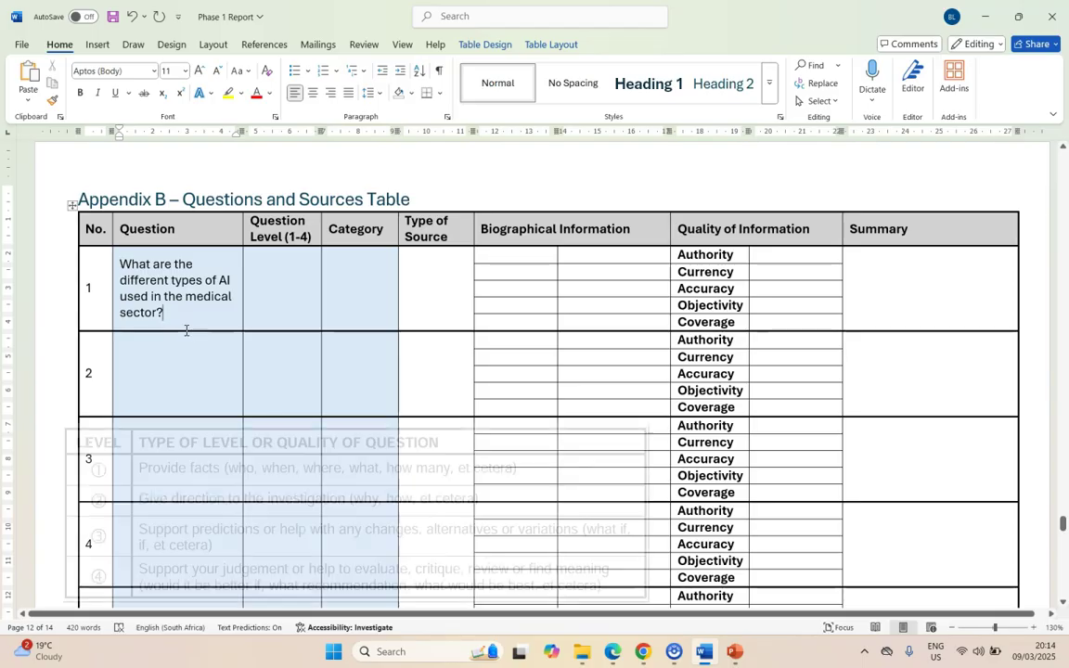
pyautogui.click(174, 276)
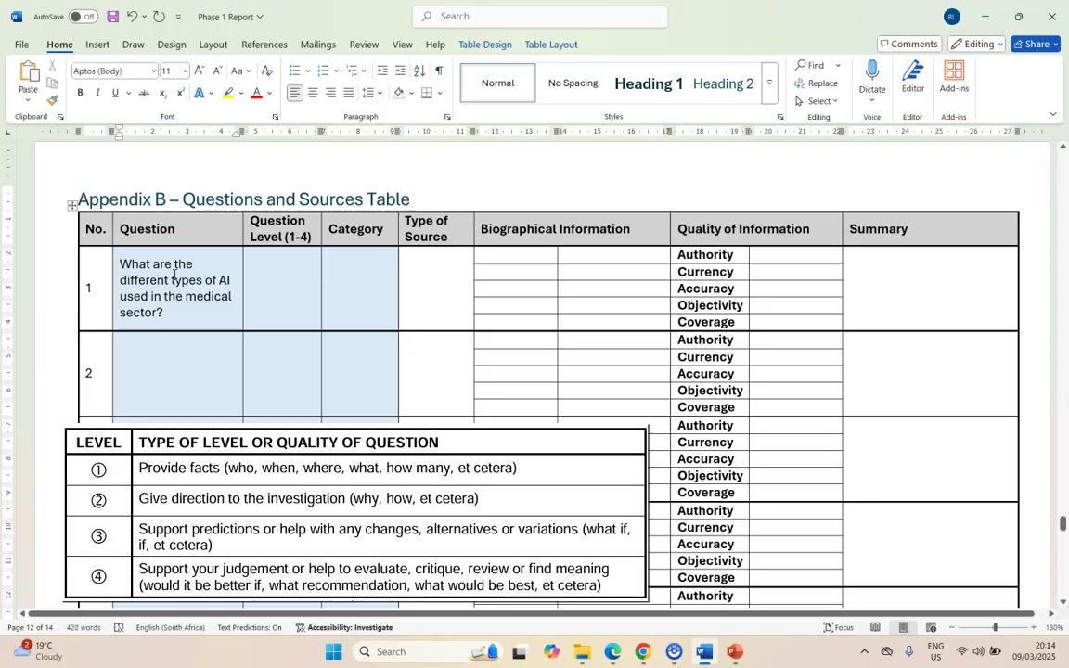
pyautogui.click(279, 295)
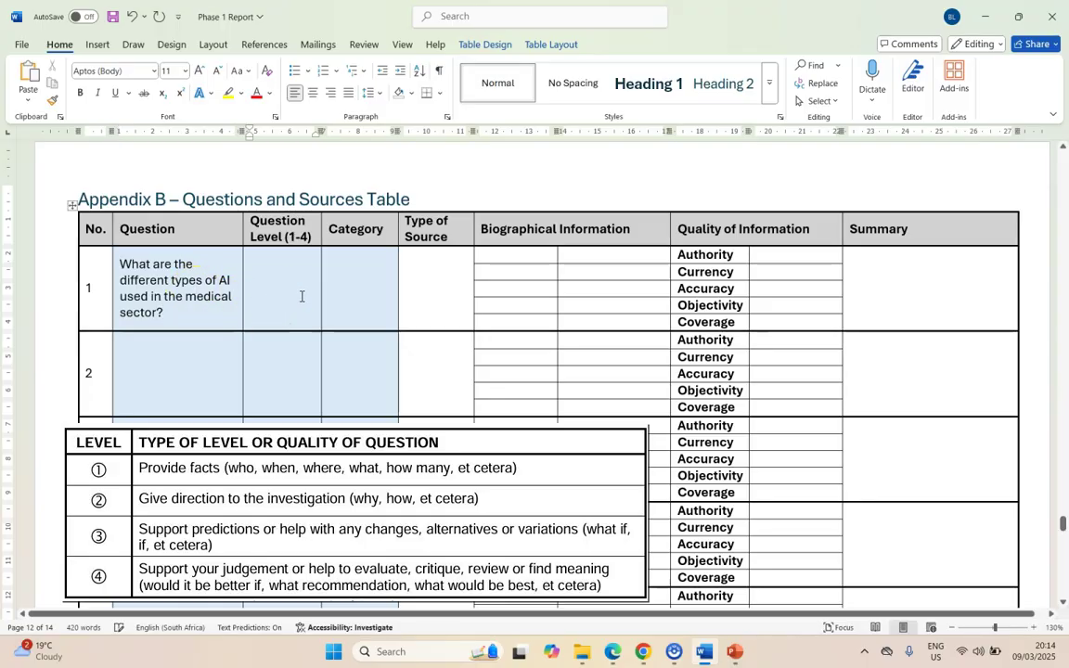
pyautogui.write('1')
pyautogui.click(360, 291)
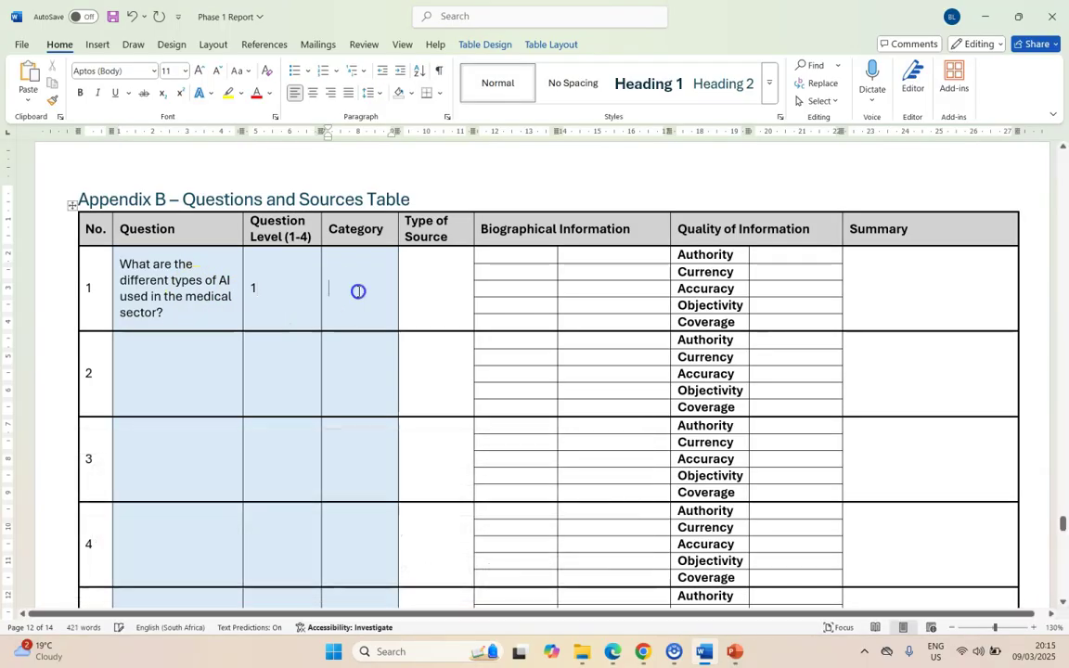
pyautogui.write('Background')
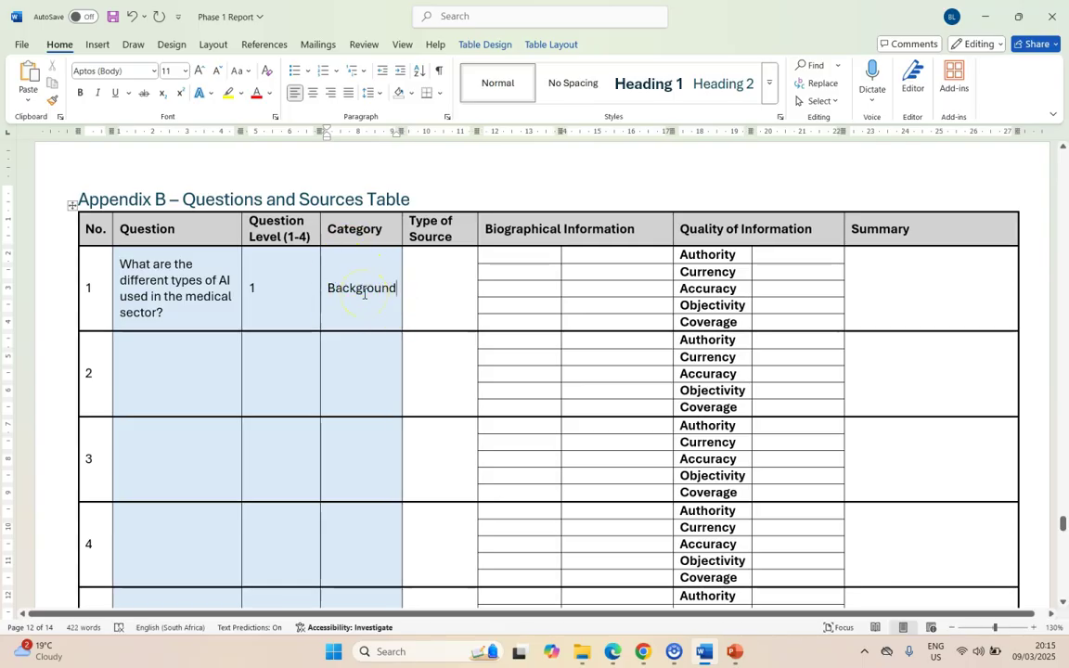
# Centre the entries in the Question Level and Category columns horizontally.
pyautogui.moveTo(364, 293); pyautogui.dragTo(279, 290)
pyautogui.hotkey('ctrl', 'e')
pyautogui.click(337, 313)
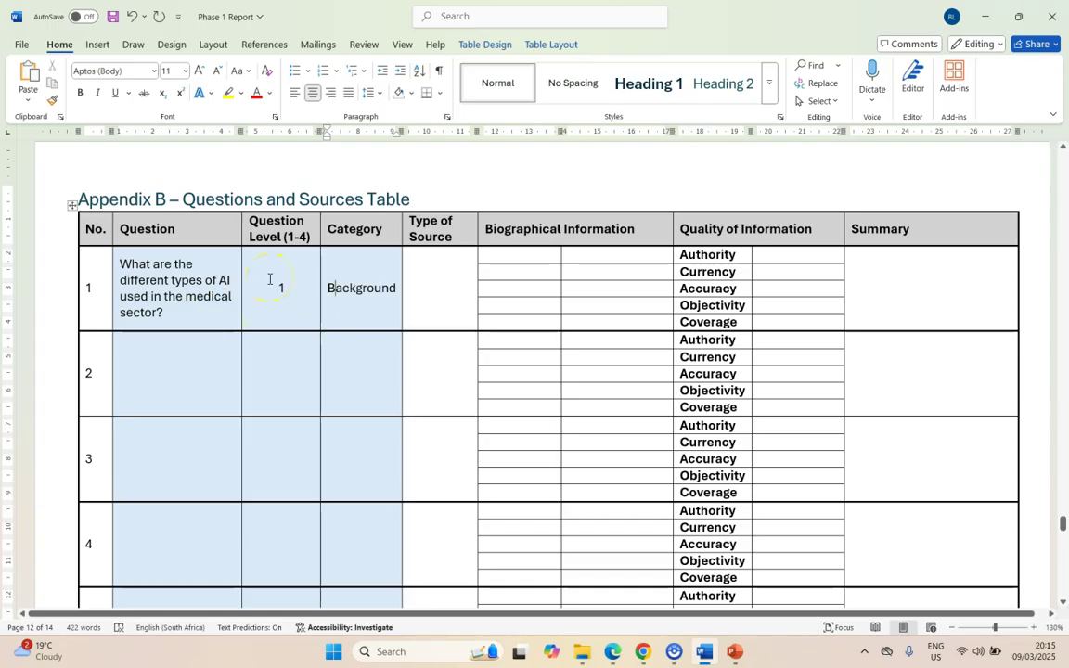
# Enter "What are potential effects that AI use in hospitals will have on patients in the future?" as question 2, with level 3.
pyautogui.click(217, 351)
pyautogui.write('What are potential effects that AI use in hospitals will have on patients in the future?')
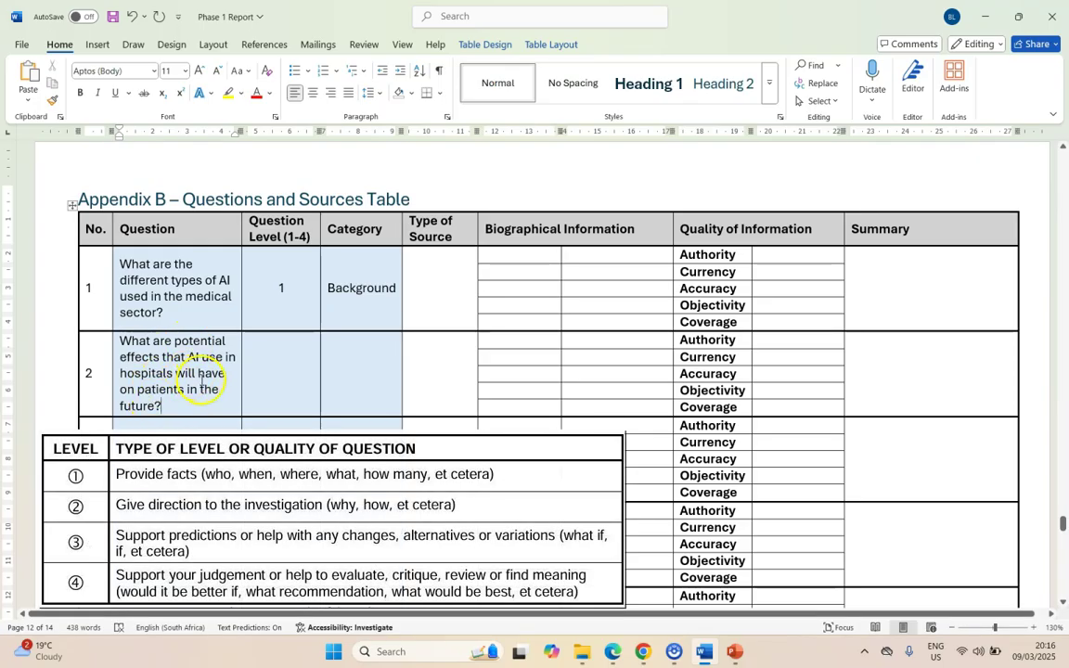
pyautogui.click(276, 377)
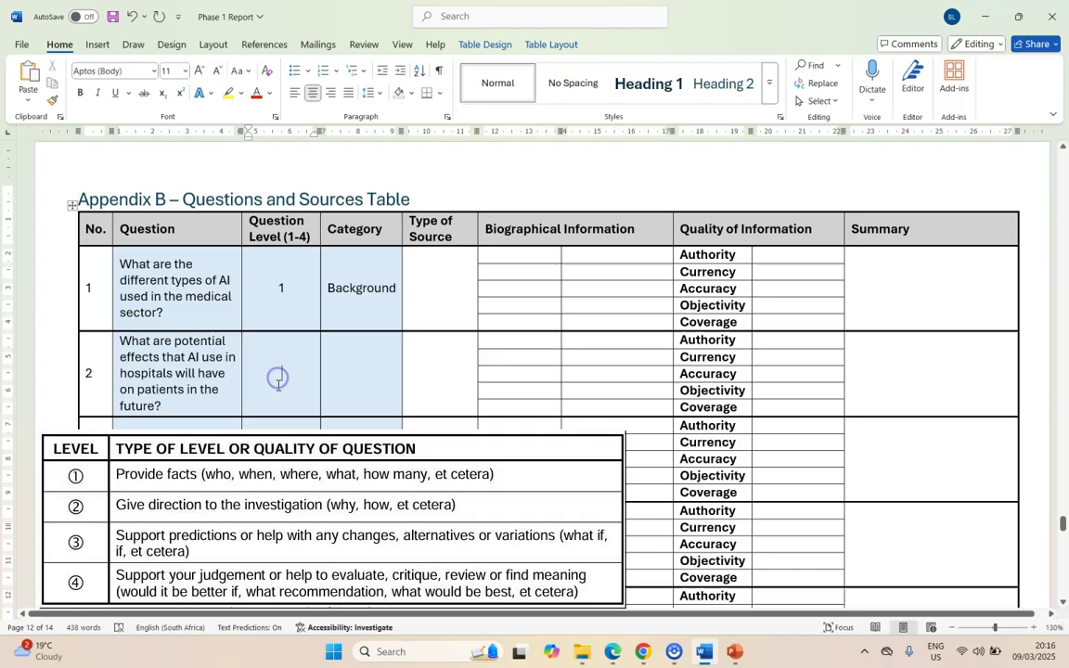
pyautogui.write('3')
# Enter "Impact" as the category of question 2.
pyautogui.press('Tab')
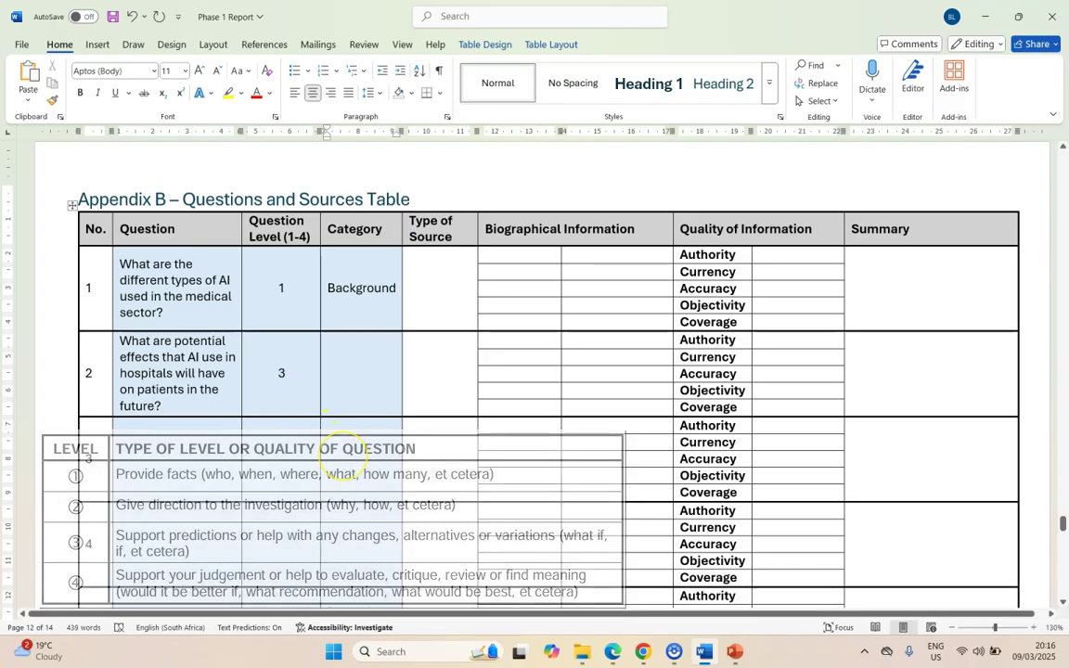
pyautogui.write('Impoact')
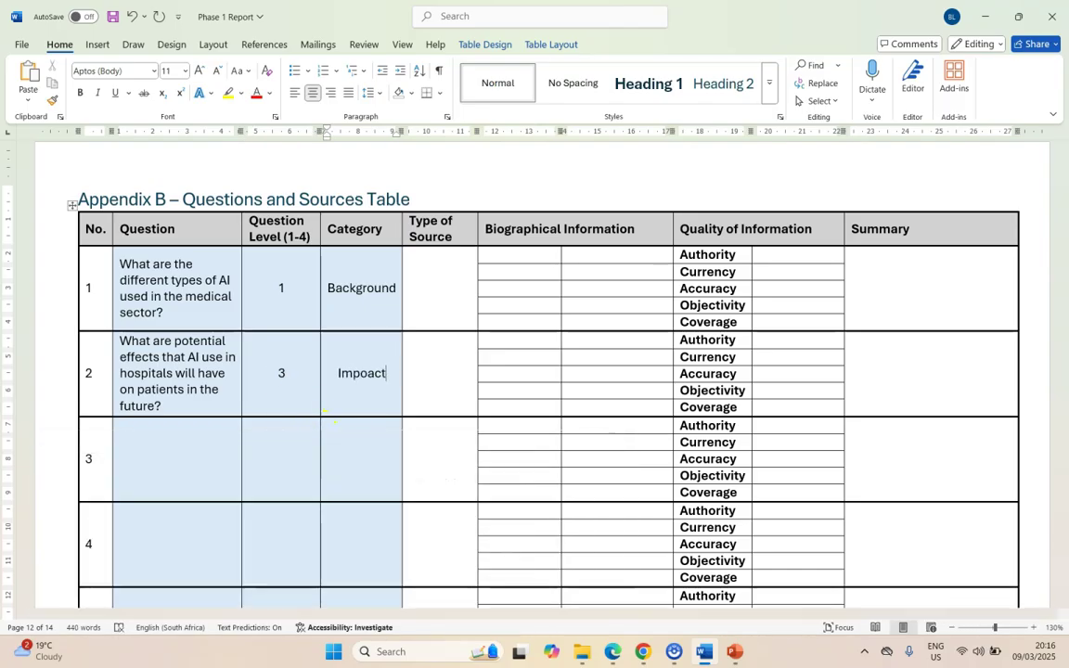
pyautogui.press('BackSpace')
pyautogui.press('BackSpace')
pyautogui.press('BackSpace')
pyautogui.press('BackSpace')
pyautogui.write('act')
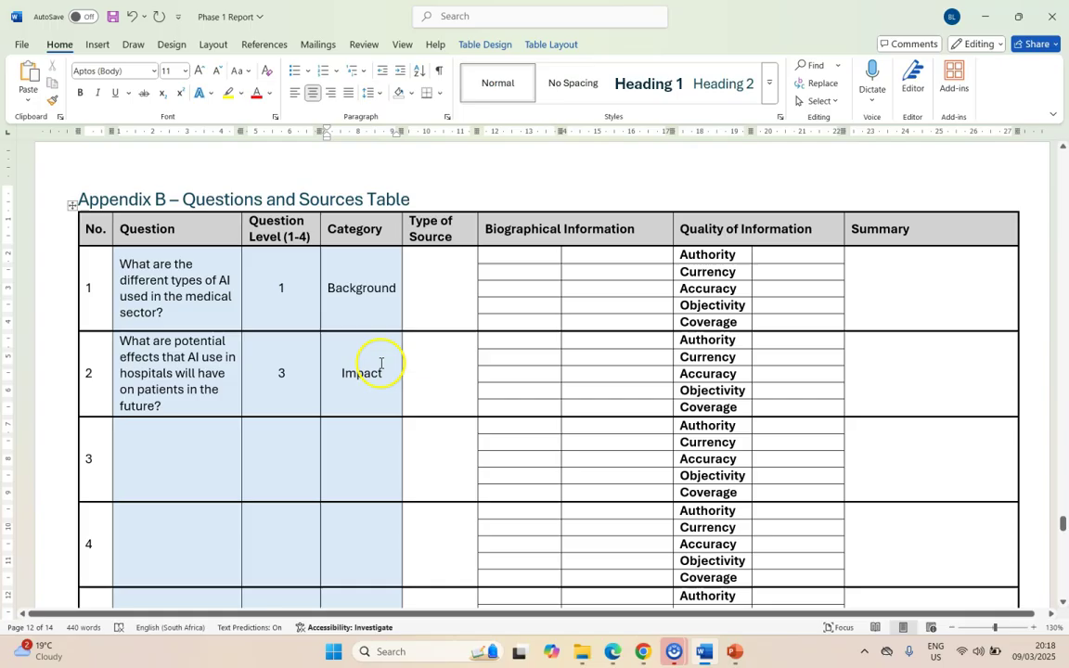
pyautogui.click(178, 296)
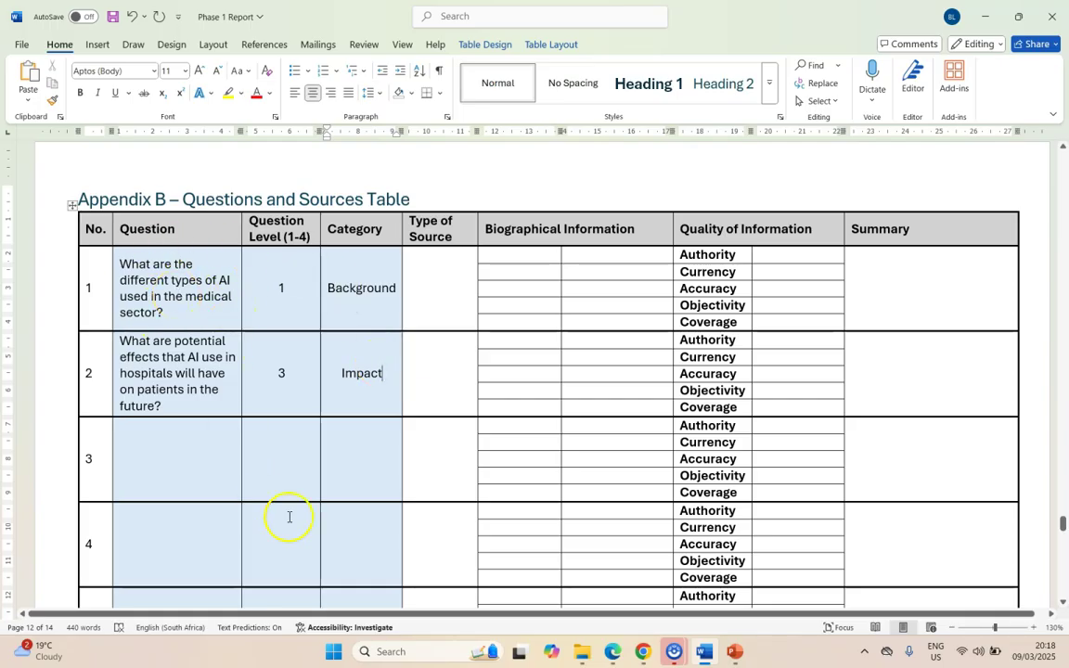
pyautogui.click(318, 467)
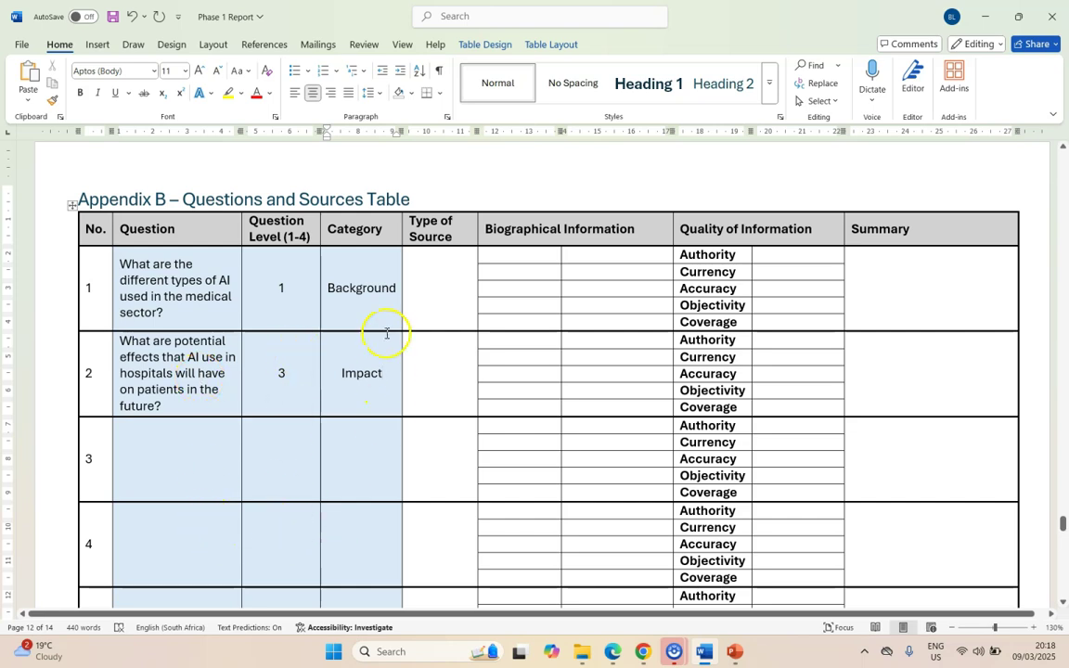
pyautogui.click(375, 579)
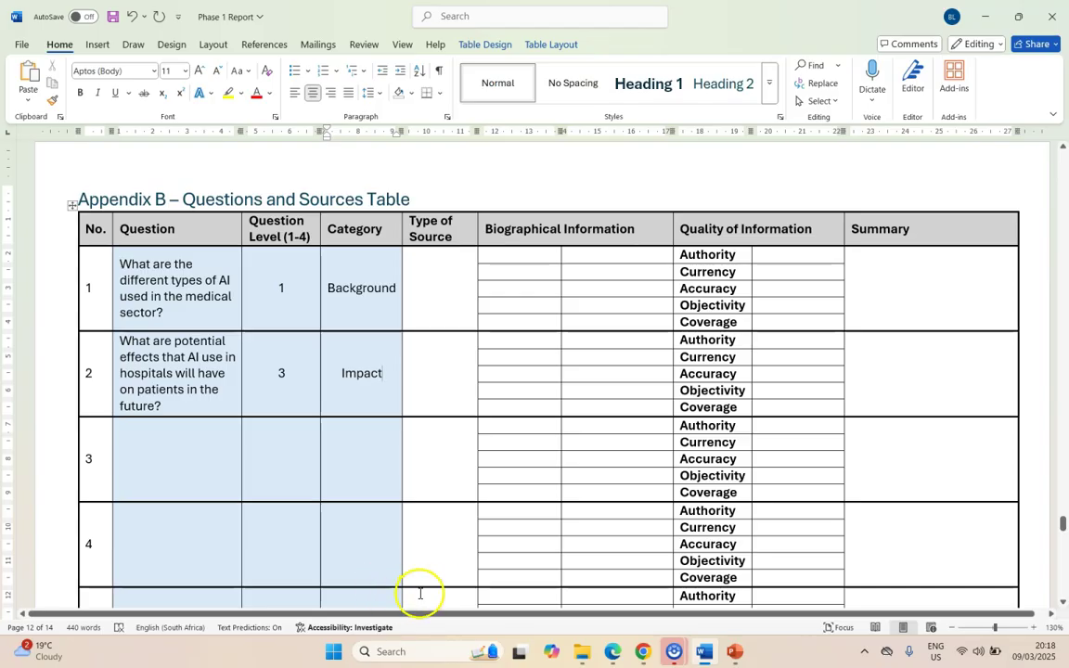
pyautogui.click(617, 532)
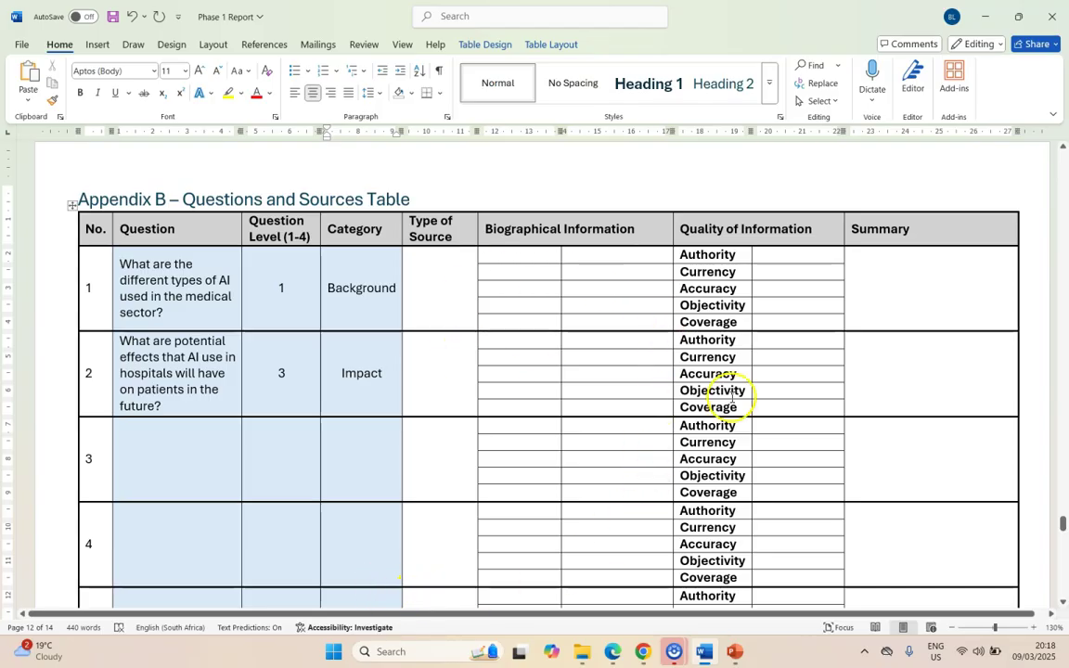